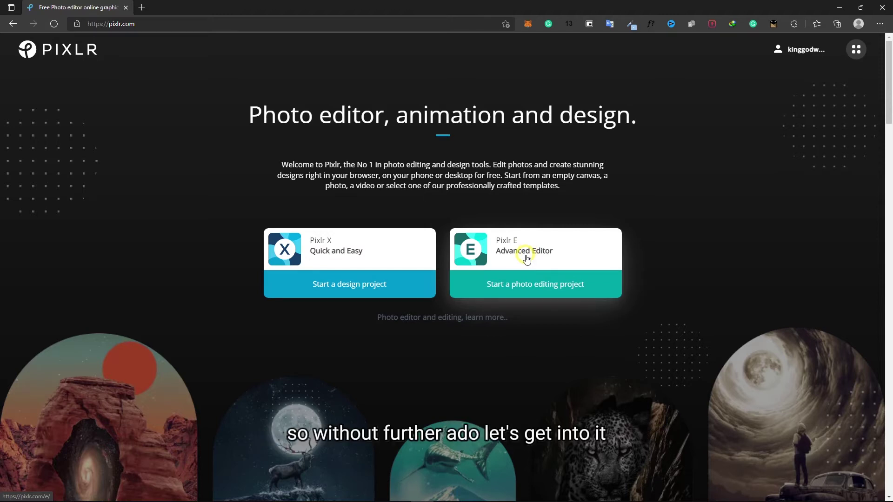
- Load the Mirvish Village dumpster photo into Pixlr E, pre-resized to Ultra HD (2563 × 3840)
{"action": "left_click", "coordinate": [527, 259]}
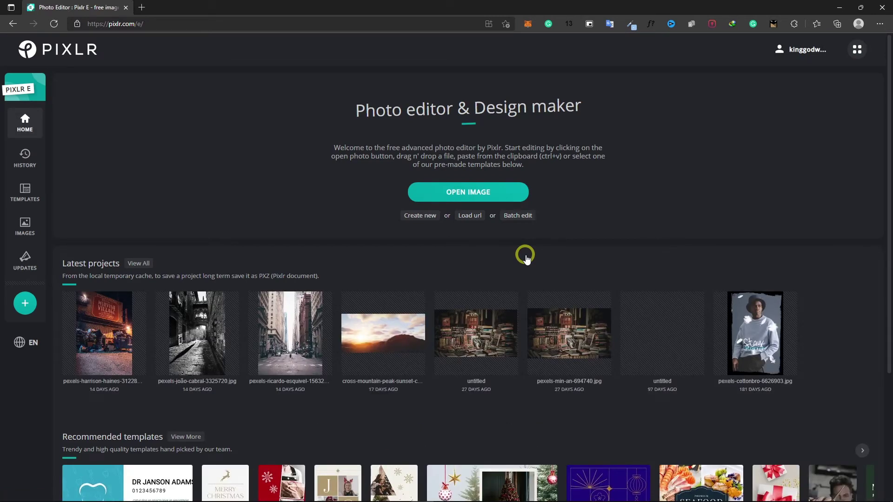
{"action": "left_click", "coordinate": [490, 190]}
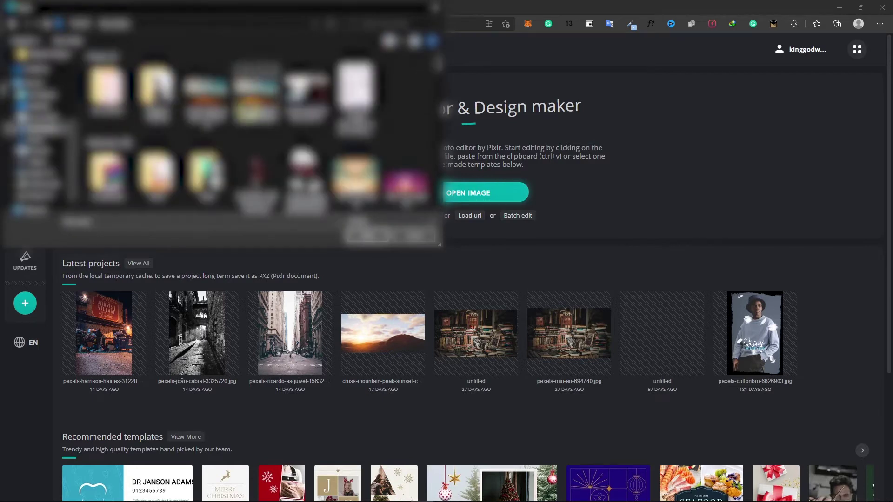
{"action": "left_click", "coordinate": [42, 118]}
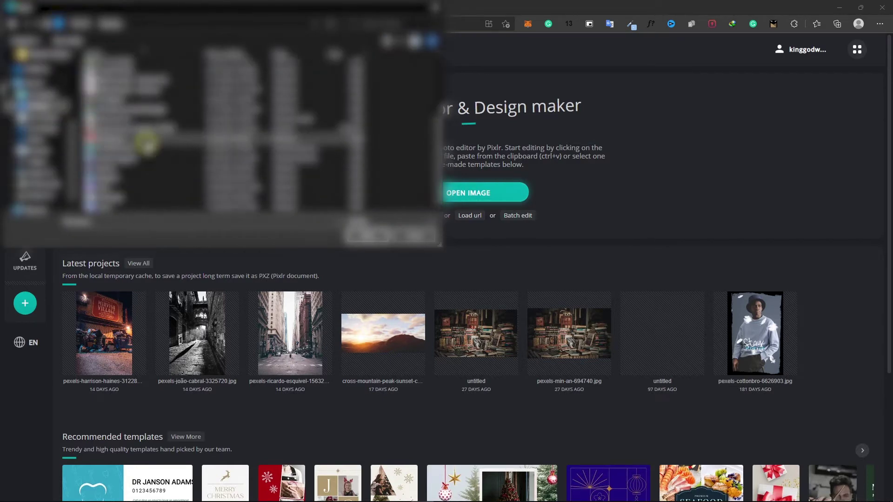
{"action": "double_click", "coordinate": [222, 129]}
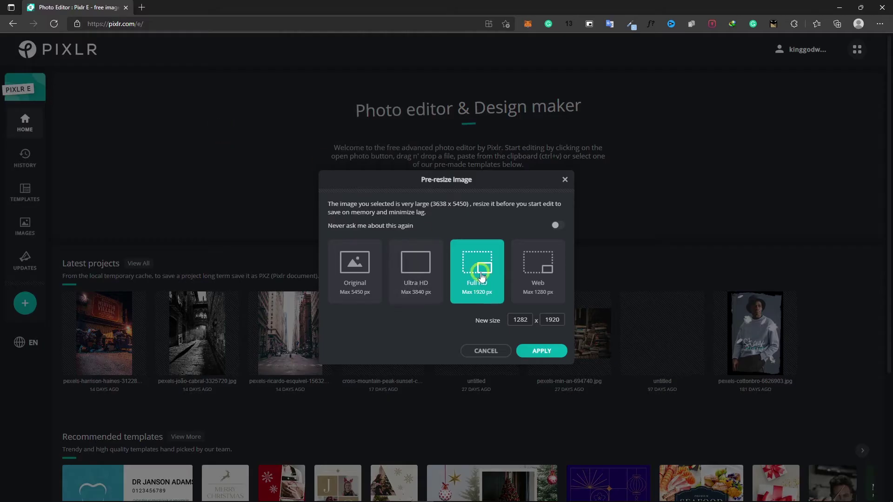
{"action": "left_click", "coordinate": [412, 264]}
{"action": "left_click", "coordinate": [541, 351]}
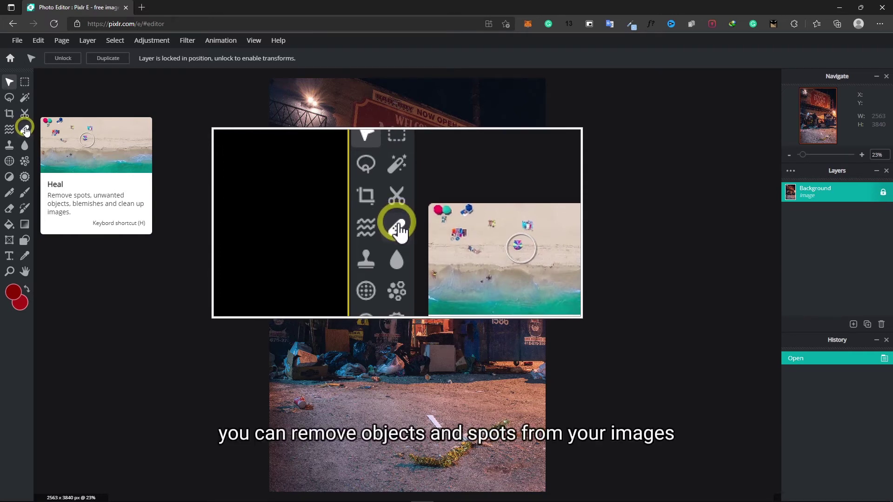
- Select the Heal tool and set its method to Object
{"action": "left_click", "coordinate": [24, 129]}
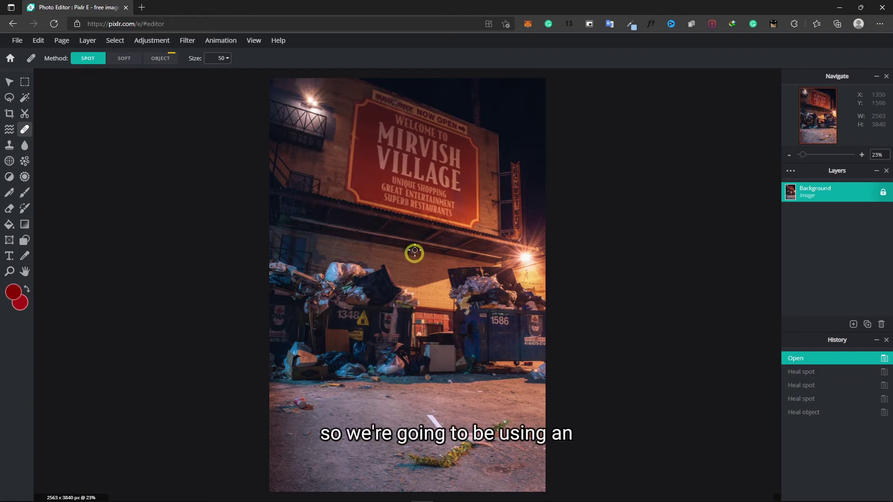
{"action": "left_click", "coordinate": [165, 58]}
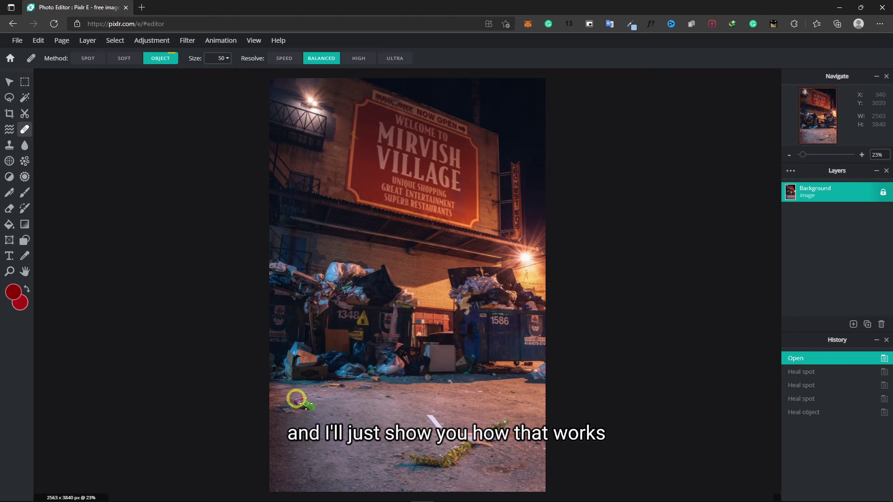
- Brush over the red can on the lower-left pavement to heal it away
{"action": "mouse_move", "coordinate": [296, 403]}
{"action": "left_mouse_down"}
{"action": "mouse_move", "coordinate": [290, 402]}
{"action": "mouse_move", "coordinate": [320, 409]}
{"action": "left_mouse_up"}
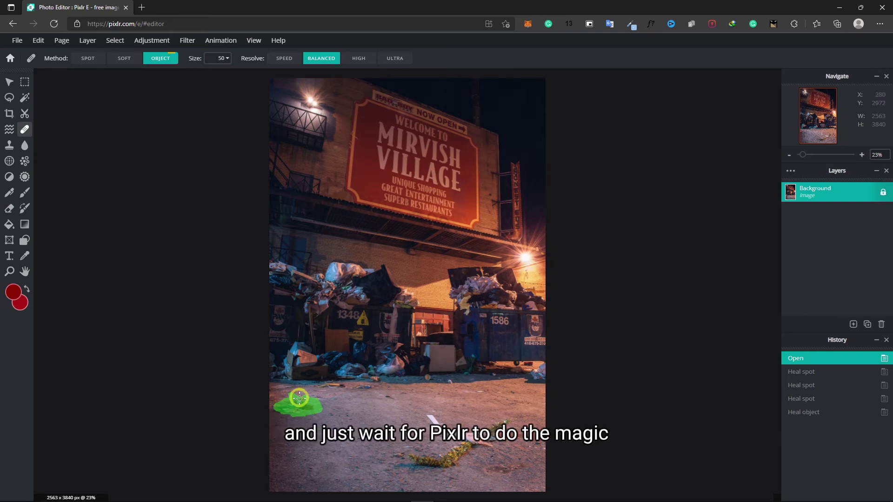
{"action": "left_click_drag", "start_coordinate": [319, 409], "coordinate": [300, 408]}
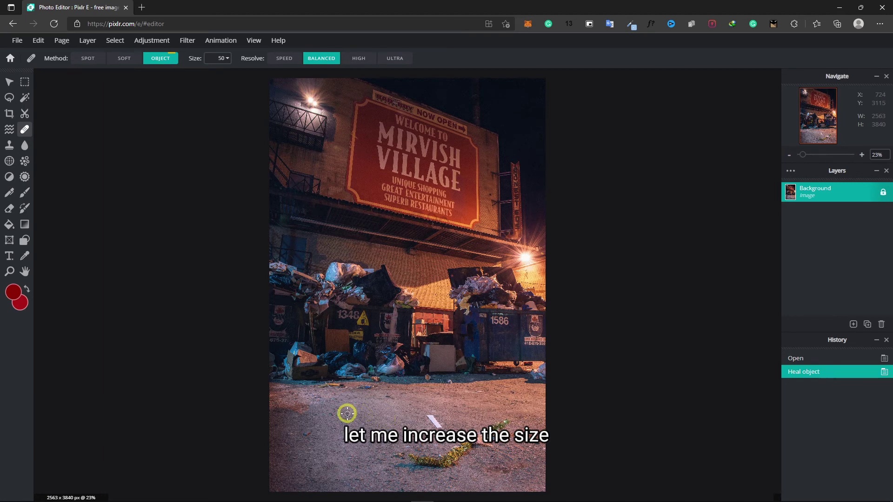
{"action": "left_click", "coordinate": [227, 58]}
- Raise heal size to 128 and brush out the green weed strip and paper scrap
{"action": "left_click_drag", "start_coordinate": [161, 74], "coordinate": [196, 74]}
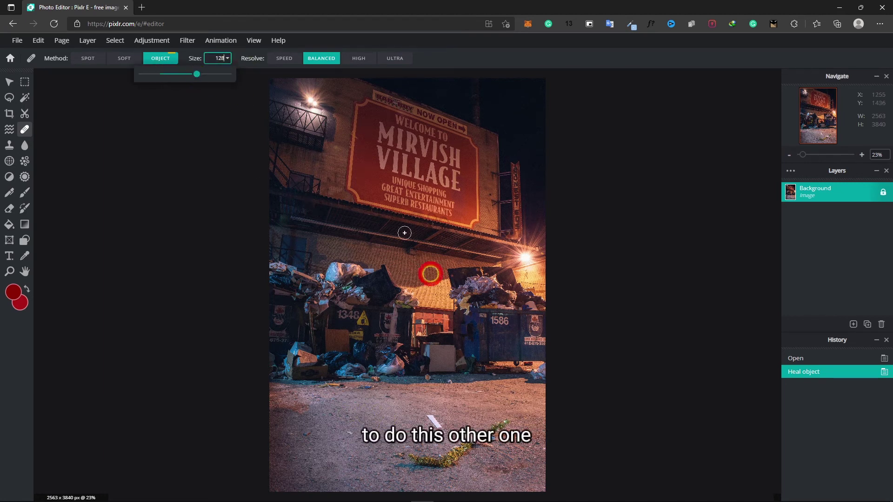
{"action": "left_click_drag", "start_coordinate": [419, 457], "coordinate": [455, 453]}
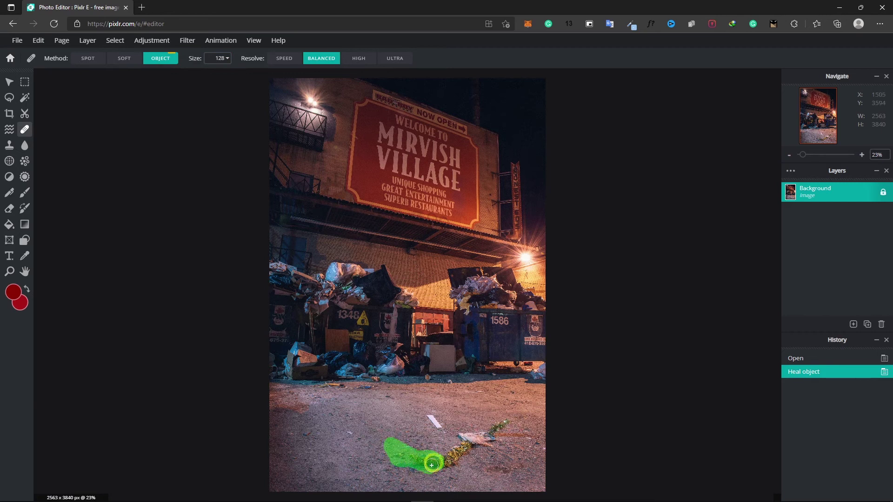
{"action": "left_click_drag", "start_coordinate": [455, 453], "coordinate": [509, 424]}
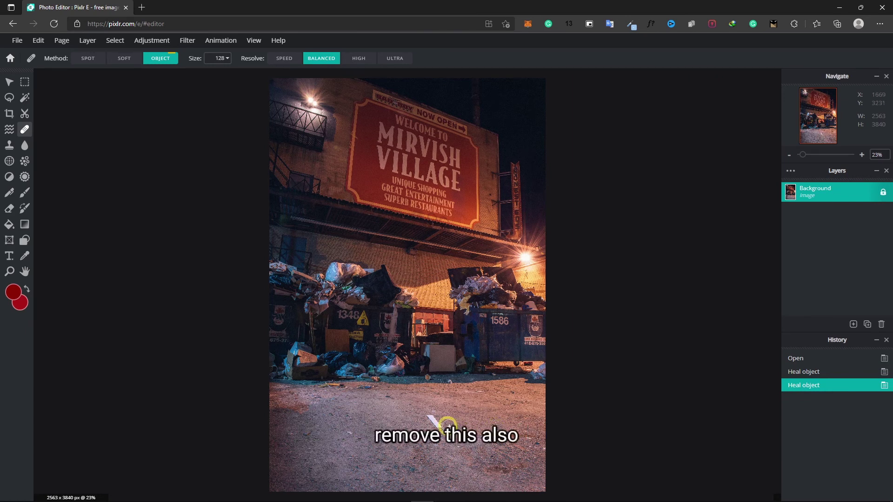
- Brush over the white ground strip and the litter in front of the left dumpster
{"action": "left_click_drag", "start_coordinate": [439, 426], "coordinate": [427, 413]}
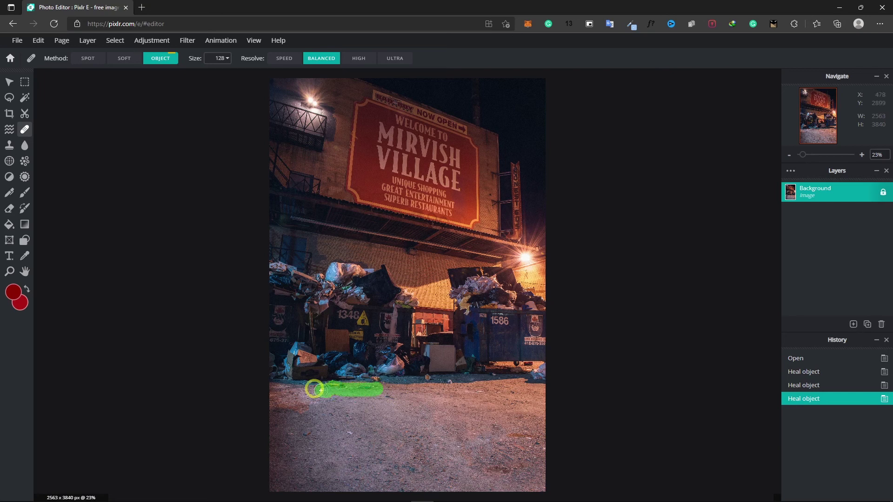
{"action": "left_click_drag", "start_coordinate": [375, 388], "coordinate": [309, 389]}
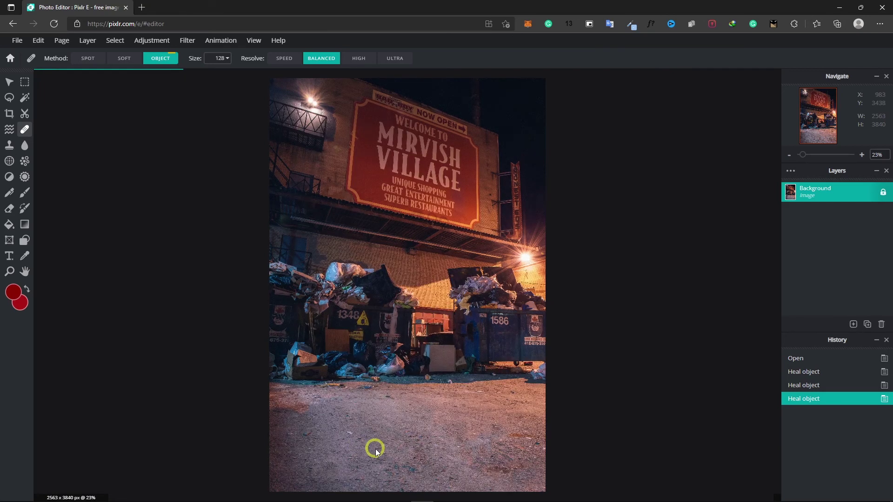